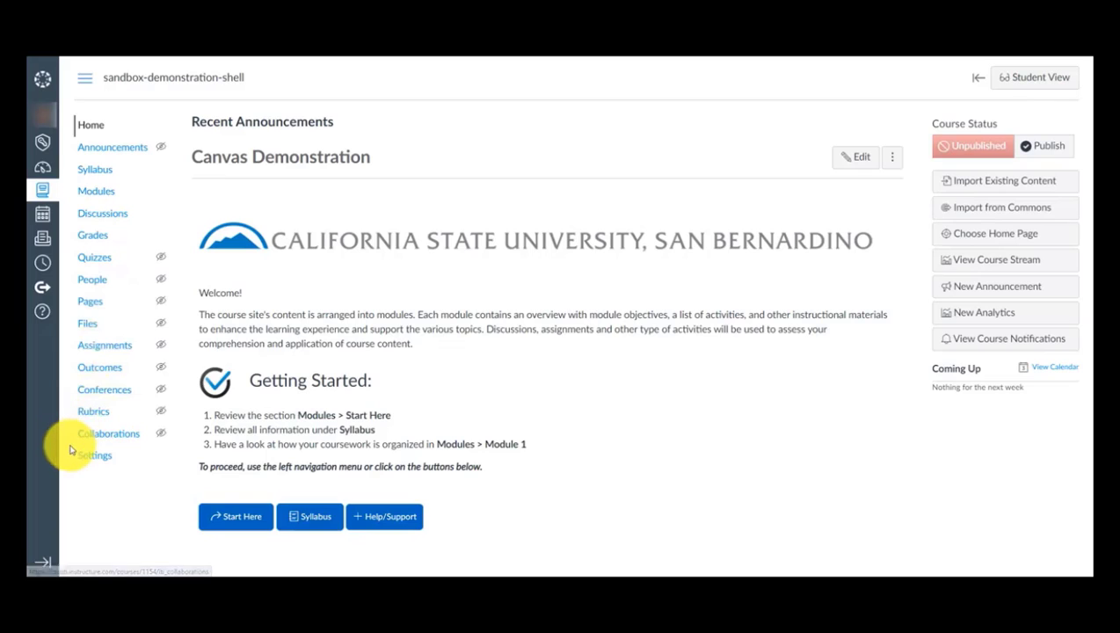
# Open the navigation settings of the course and review the options available for the Grades item
pyautogui.click(87, 456)
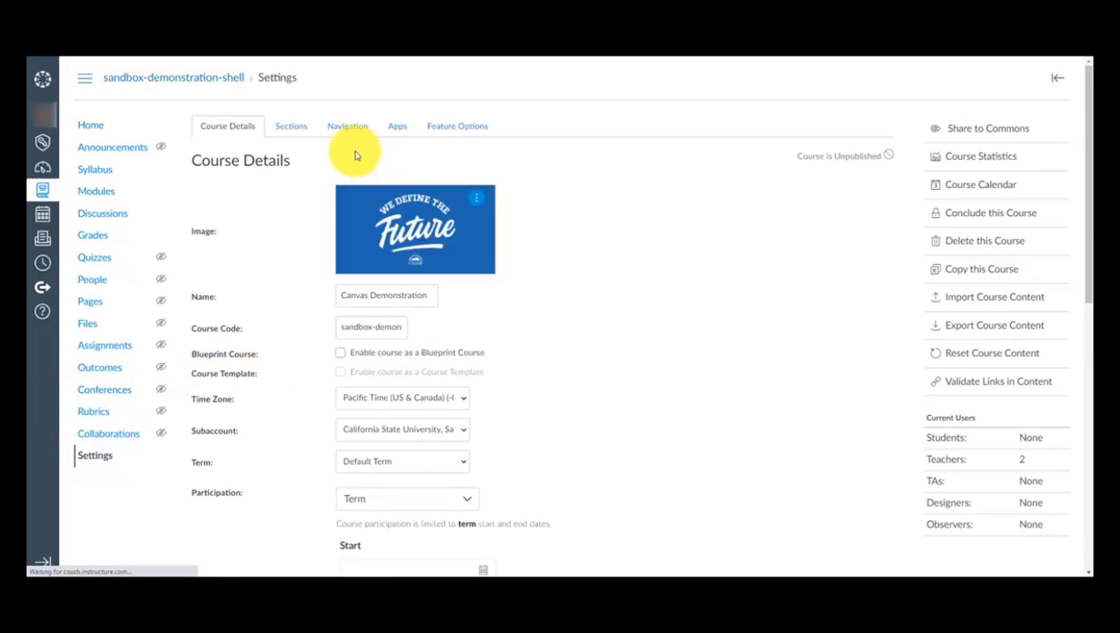
pyautogui.click(346, 131)
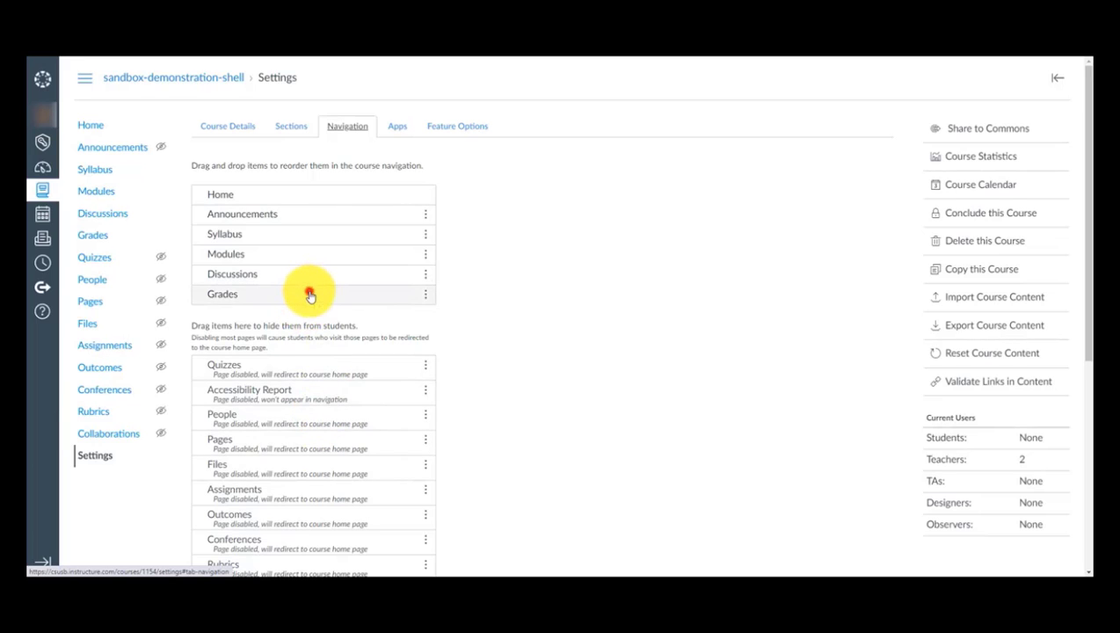
pyautogui.moveTo(310, 296); pyautogui.dragTo(275, 294)
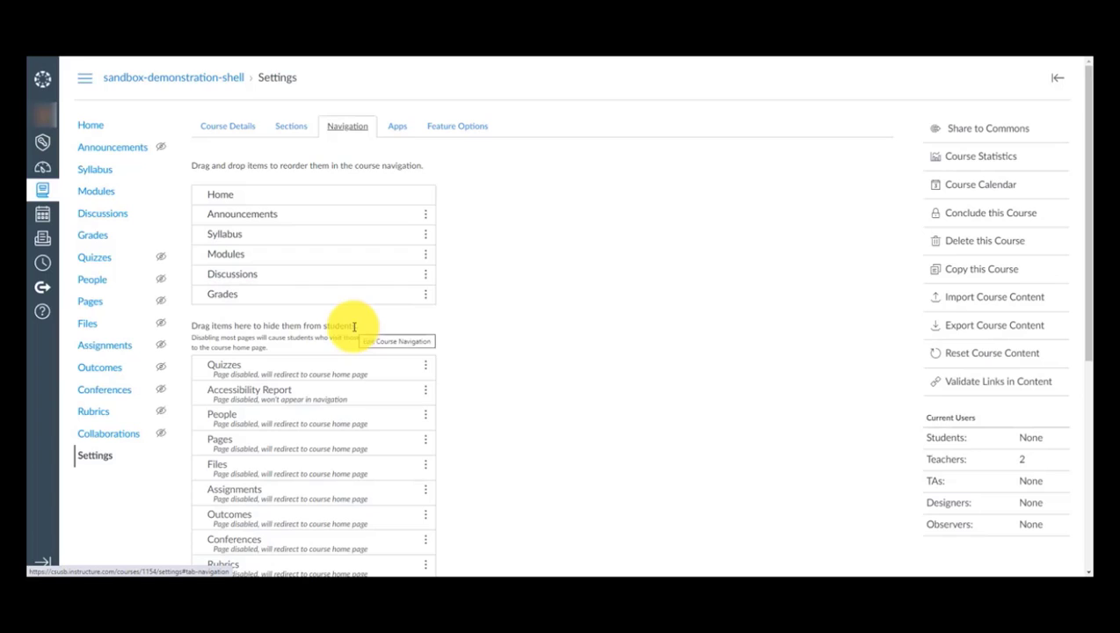
pyautogui.click(425, 297)
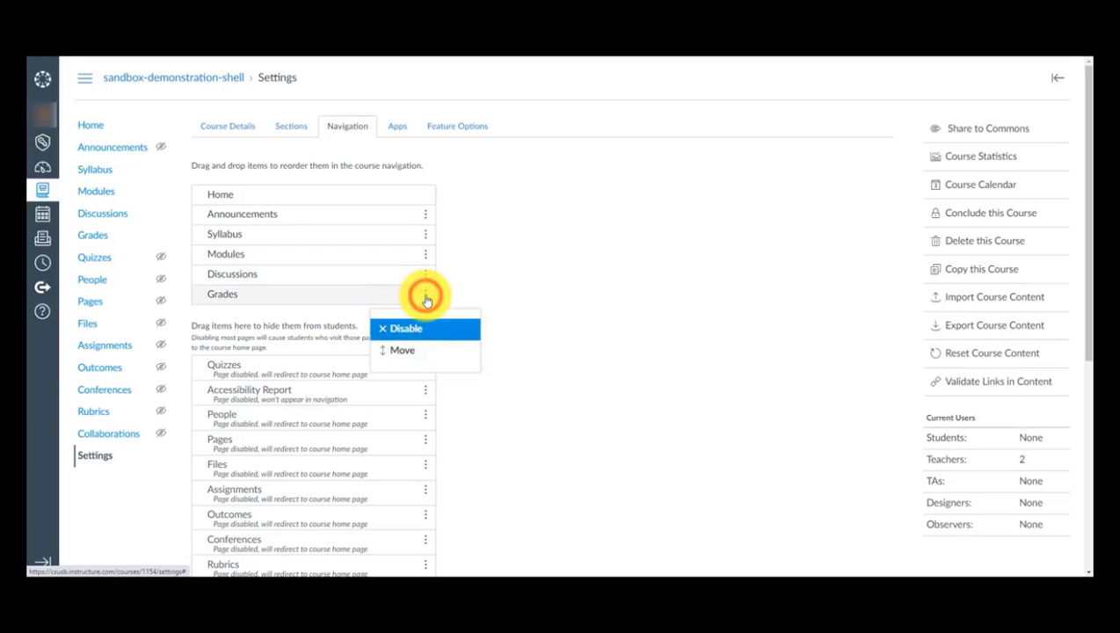
pyautogui.click(425, 297)
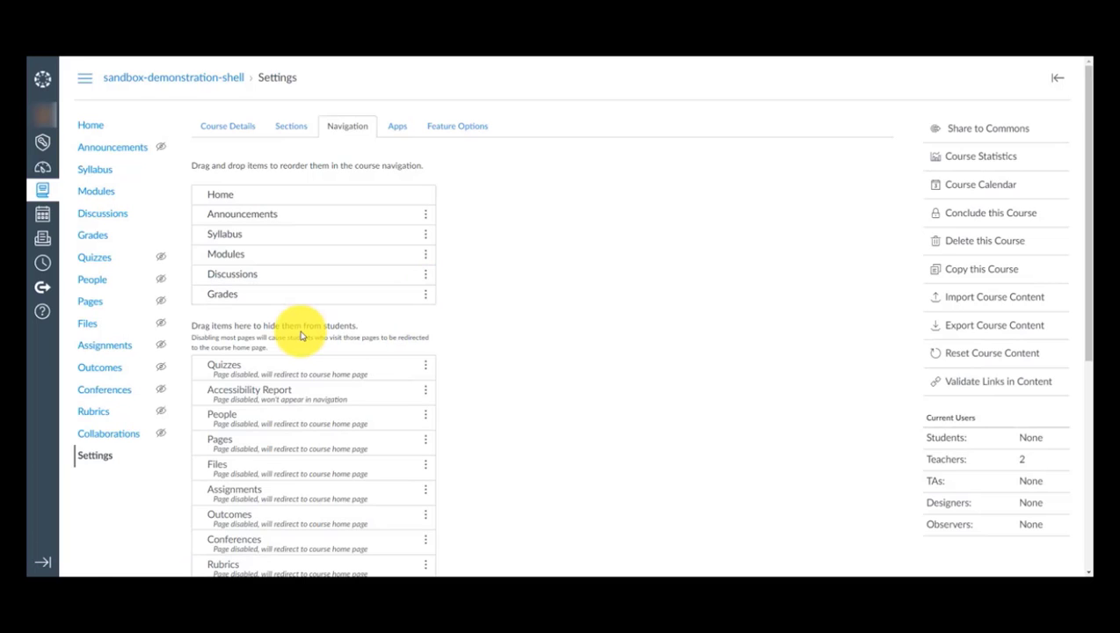
# Save the course navigation settings, and preview the course home page in Student View
pyautogui.scroll(-3, 275, 463)
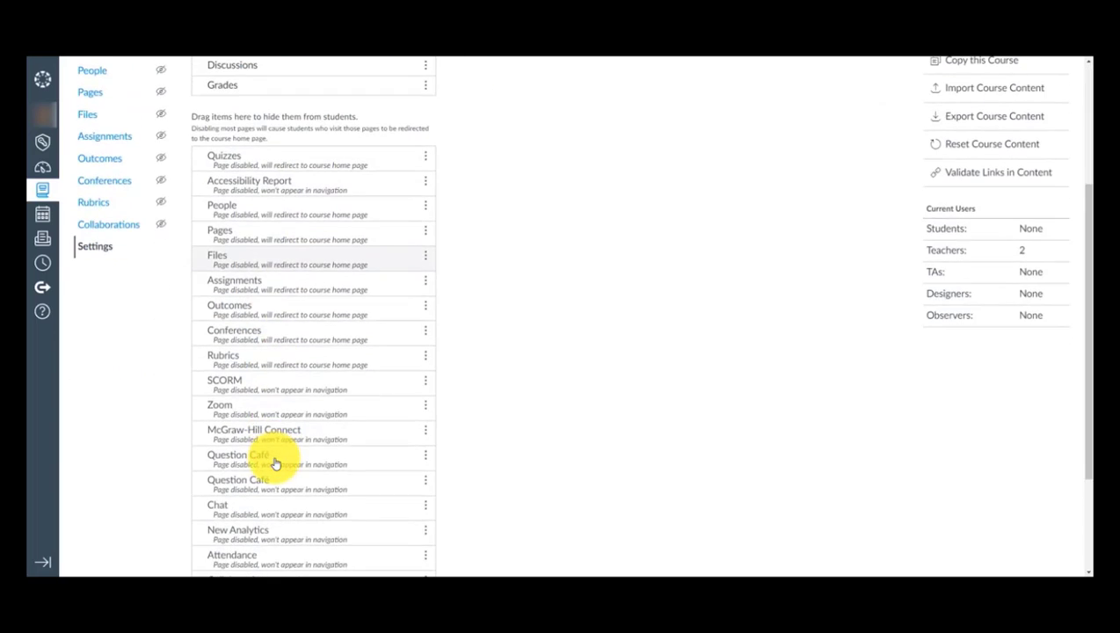
pyautogui.scroll(-2, 275, 463)
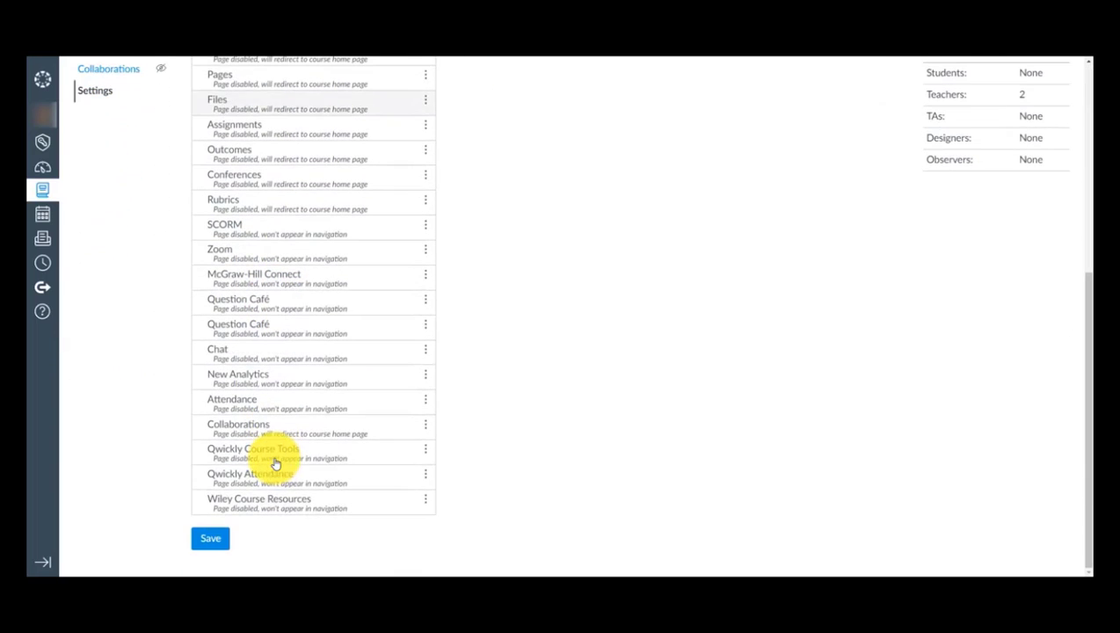
pyautogui.click(209, 540)
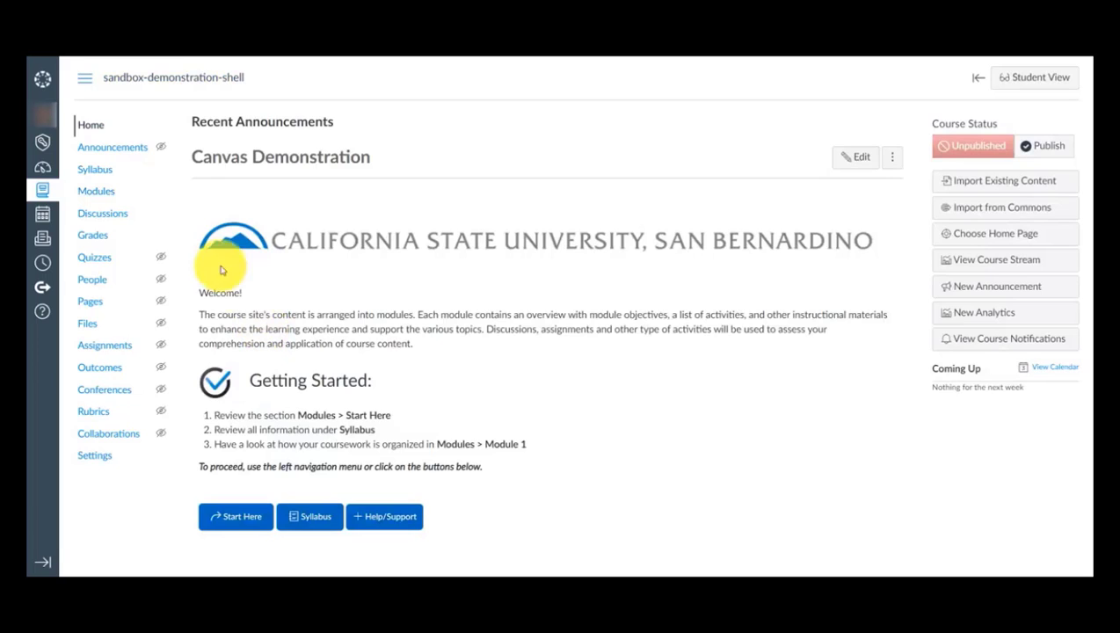
pyautogui.click(1034, 80)
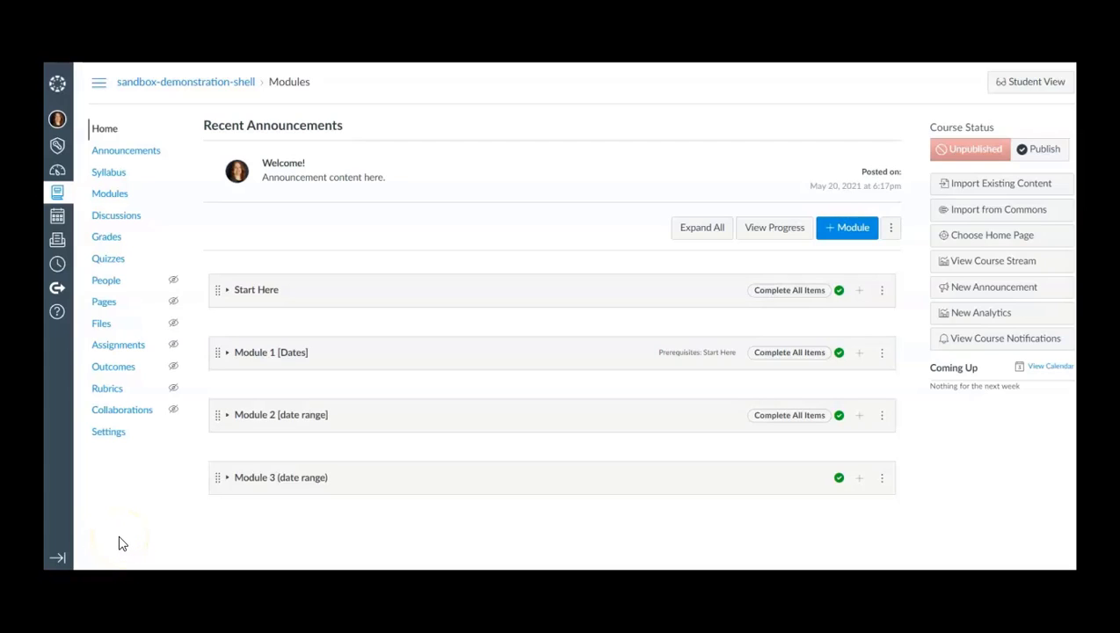
# Create a new course page titled "Course Home Page" from the full list of pages
pyautogui.click(104, 307)
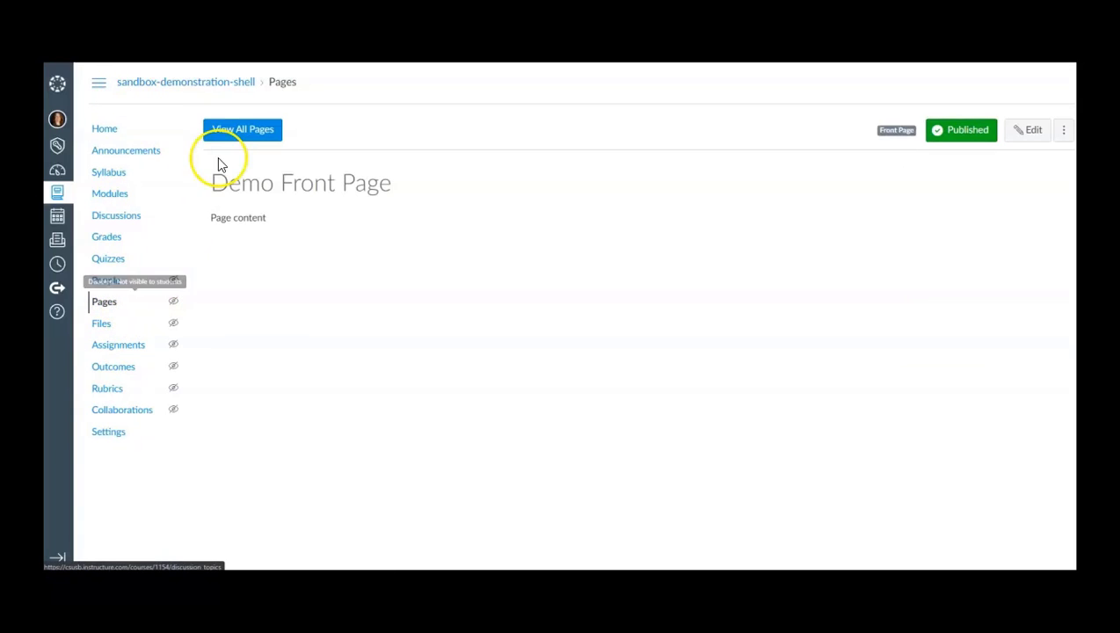
pyautogui.click(237, 144)
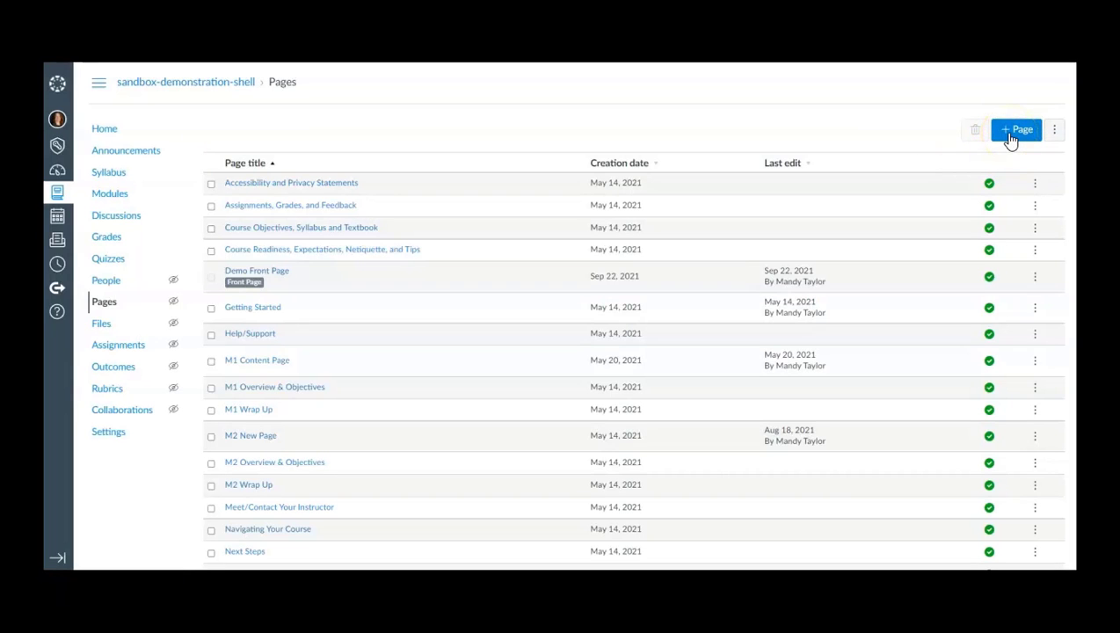
pyautogui.click(1011, 139)
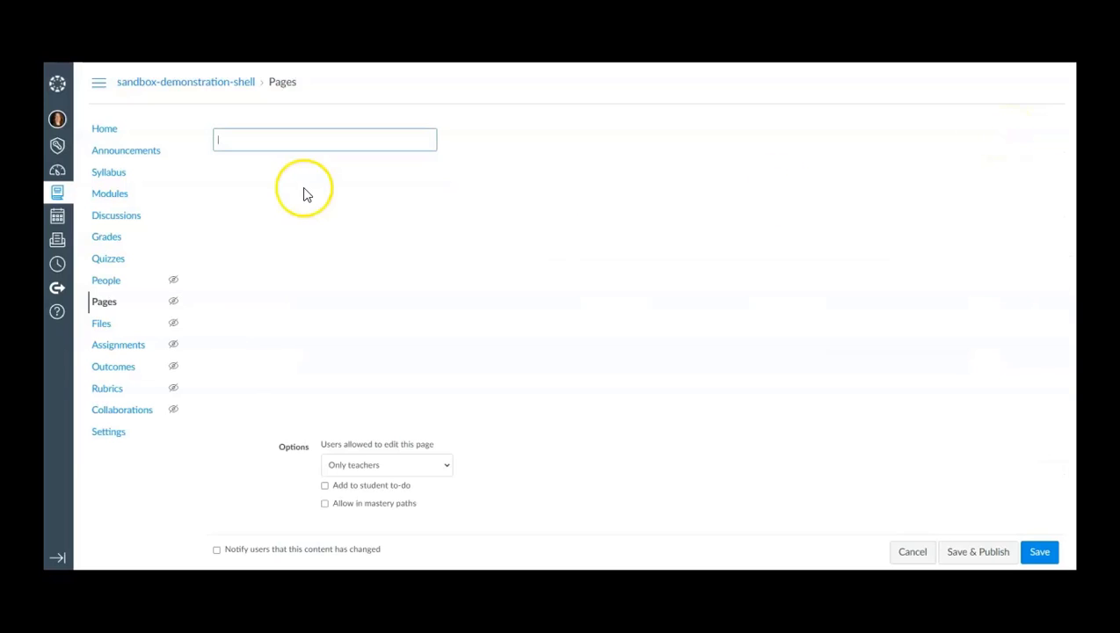
pyautogui.write('Course Home Page')
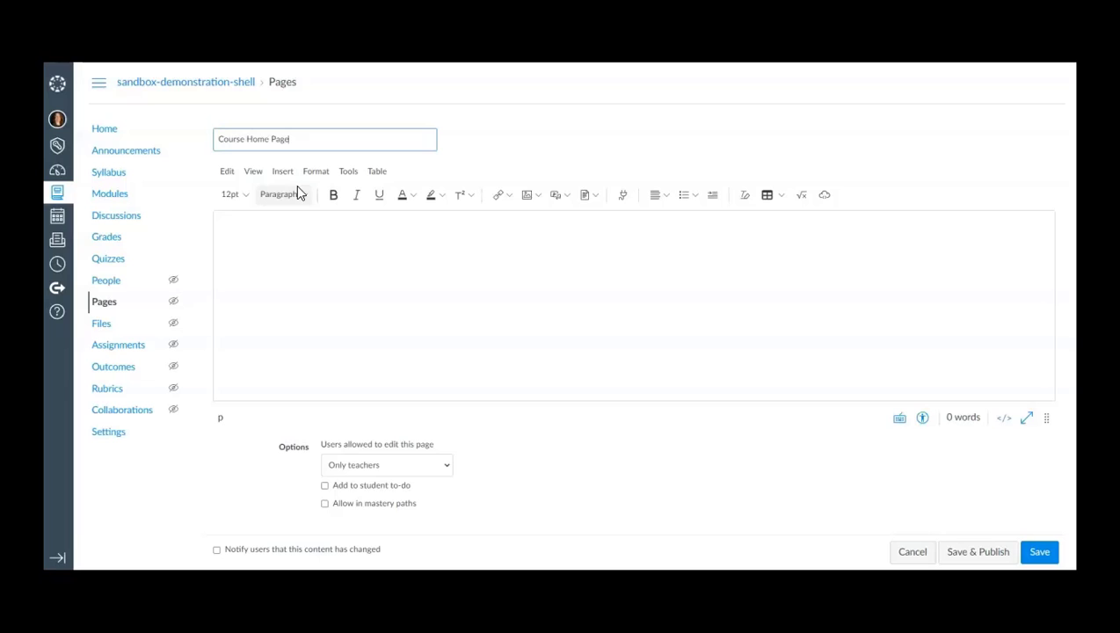
# Add the heading "Welcome to [Course]!" and an uploaded campus landscape image to the page body, and save and publish the page
pyautogui.click(280, 260)
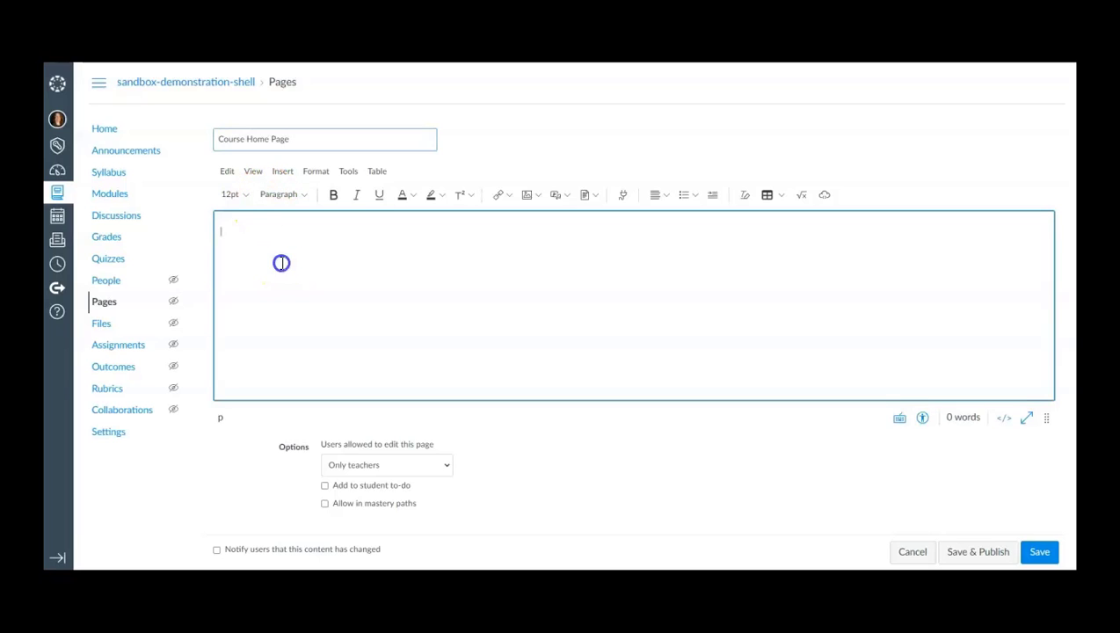
pyautogui.click(278, 176)
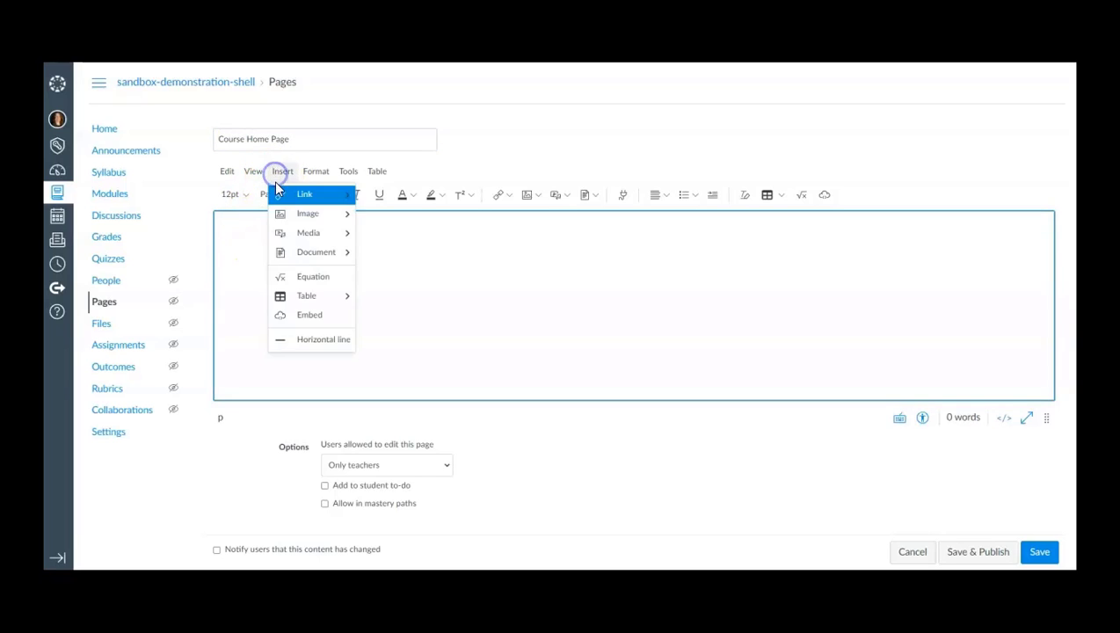
pyautogui.moveTo(349, 233)
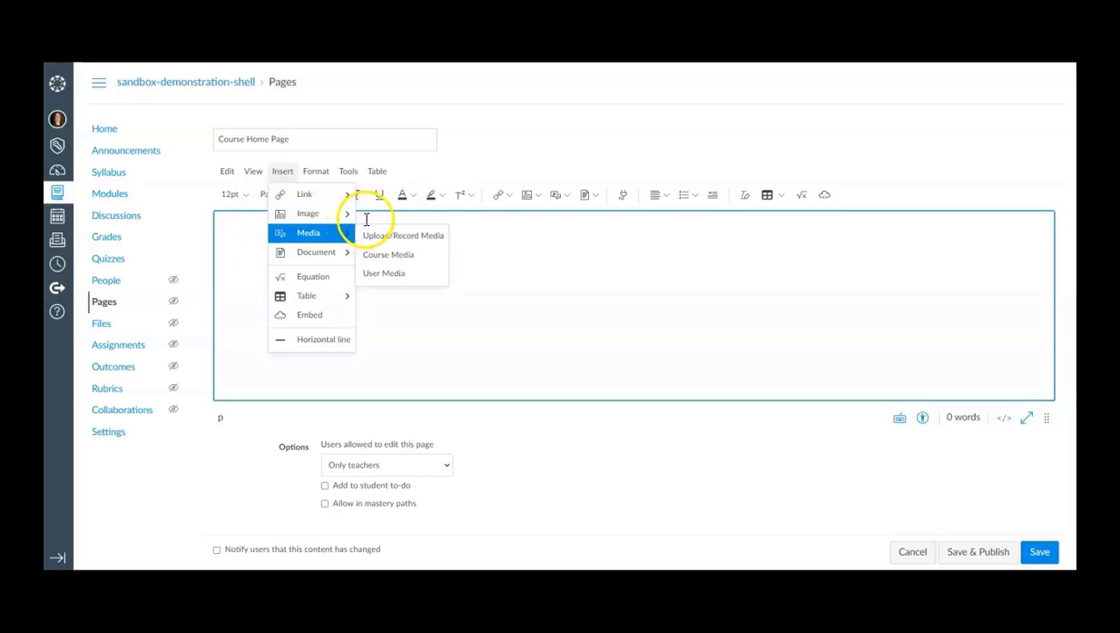
pyautogui.moveTo(332, 214)
pyautogui.click(392, 235)
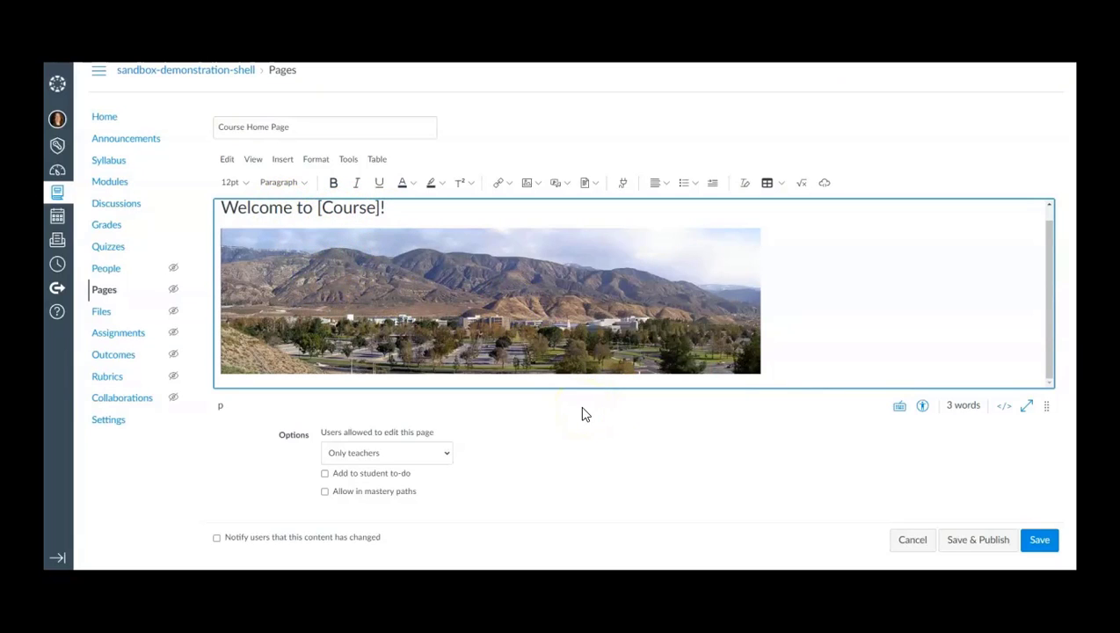
pyautogui.click(981, 540)
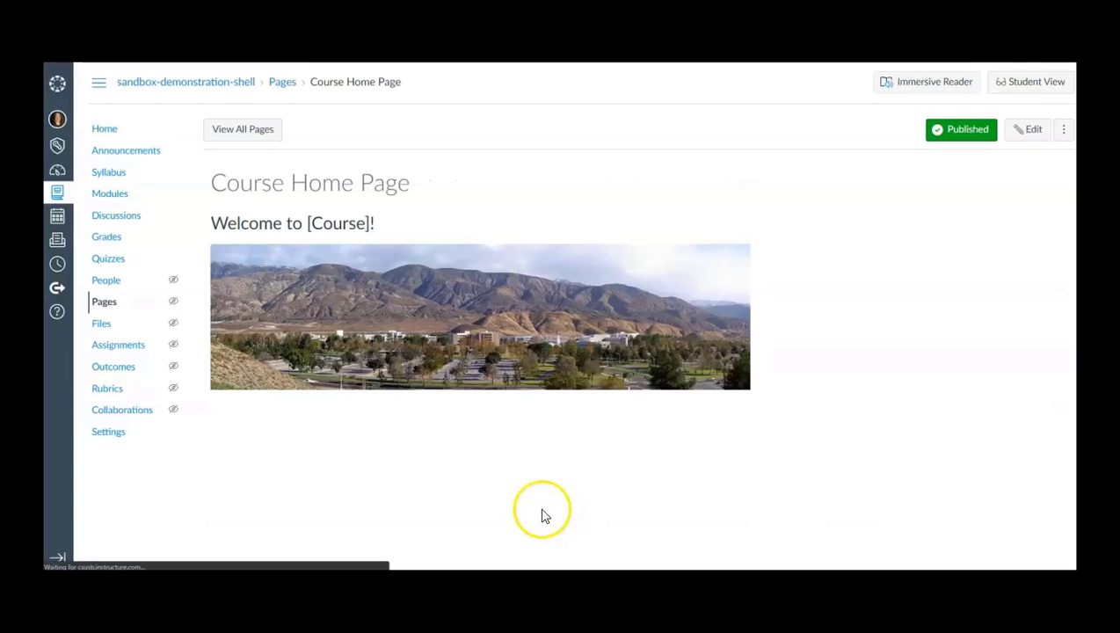
# Set Course Home Page as the front page from the list of all pages
pyautogui.click(247, 133)
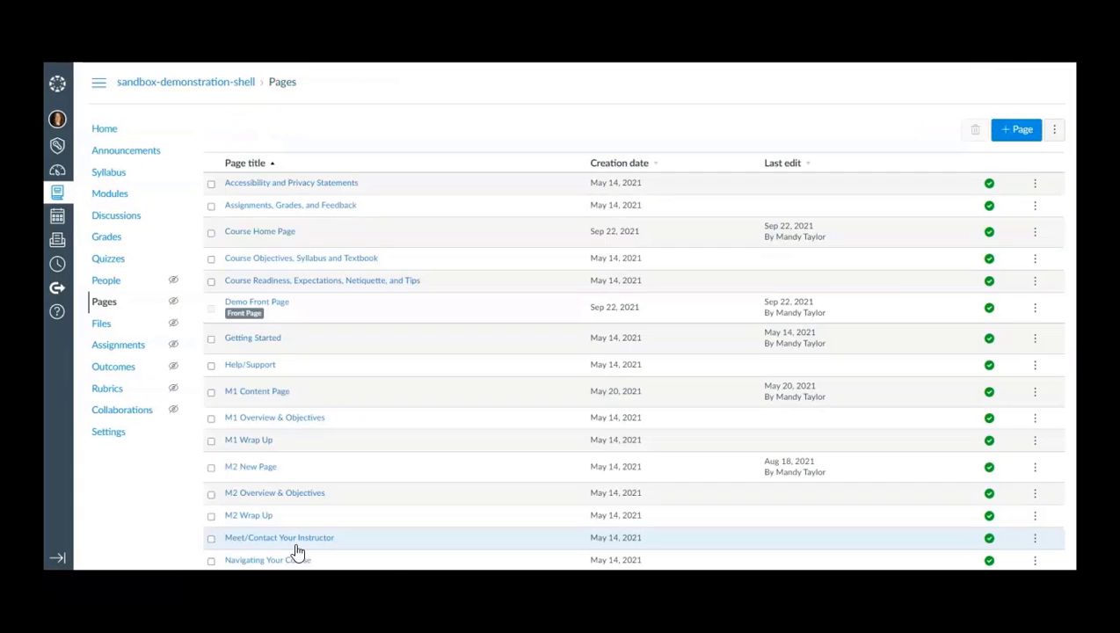
pyautogui.click(211, 232)
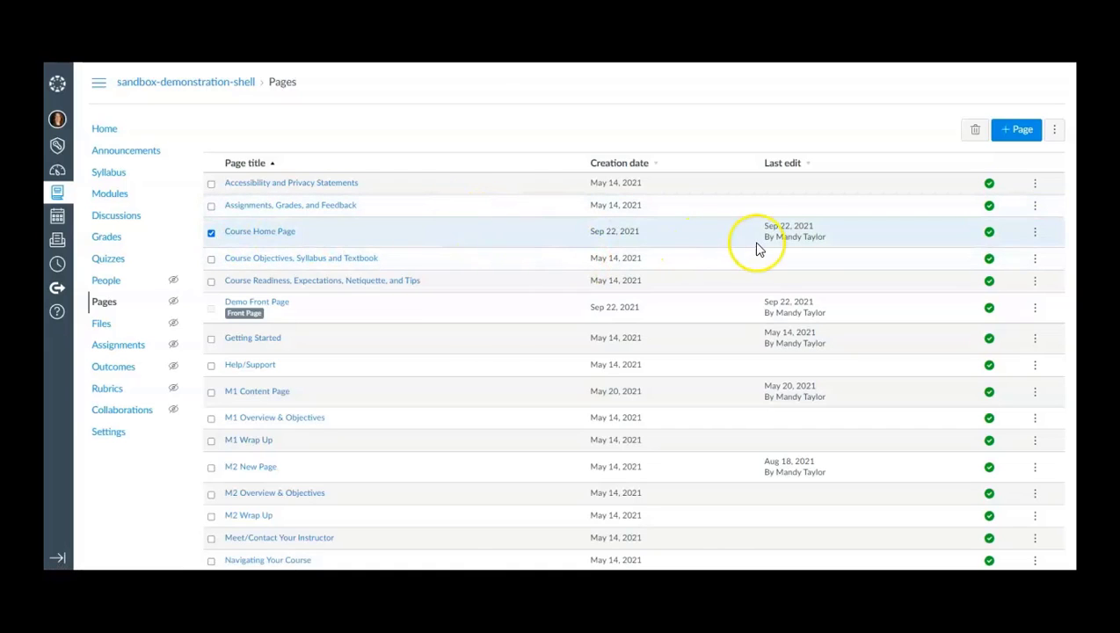
pyautogui.click(1035, 234)
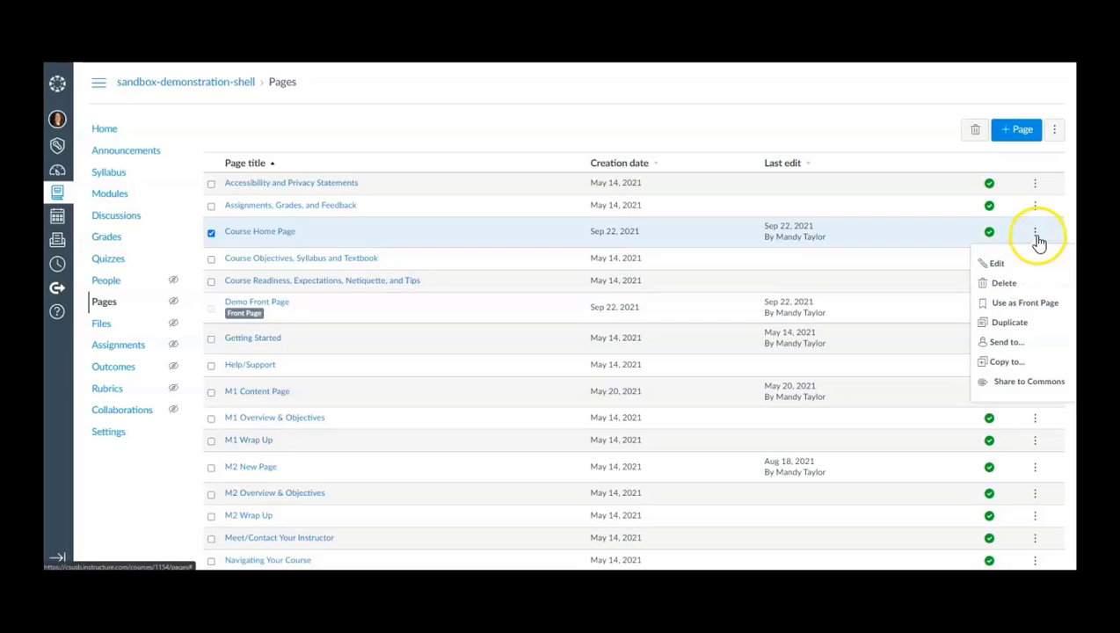
pyautogui.click(1024, 304)
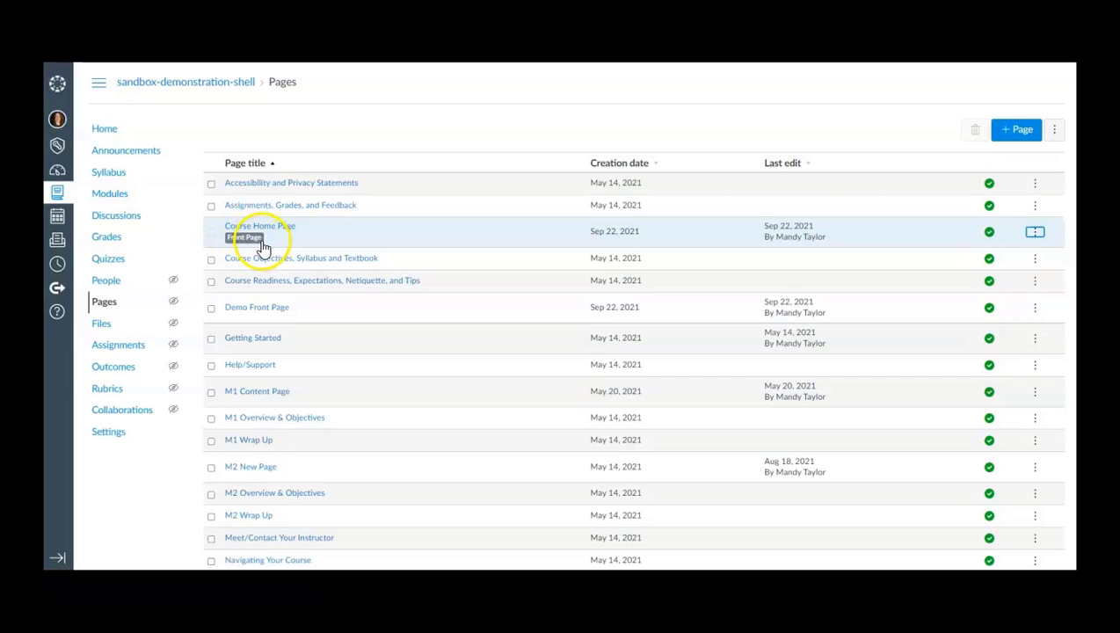
# Set the course home page to display the Pages Front Page, and save the choice
pyautogui.click(105, 130)
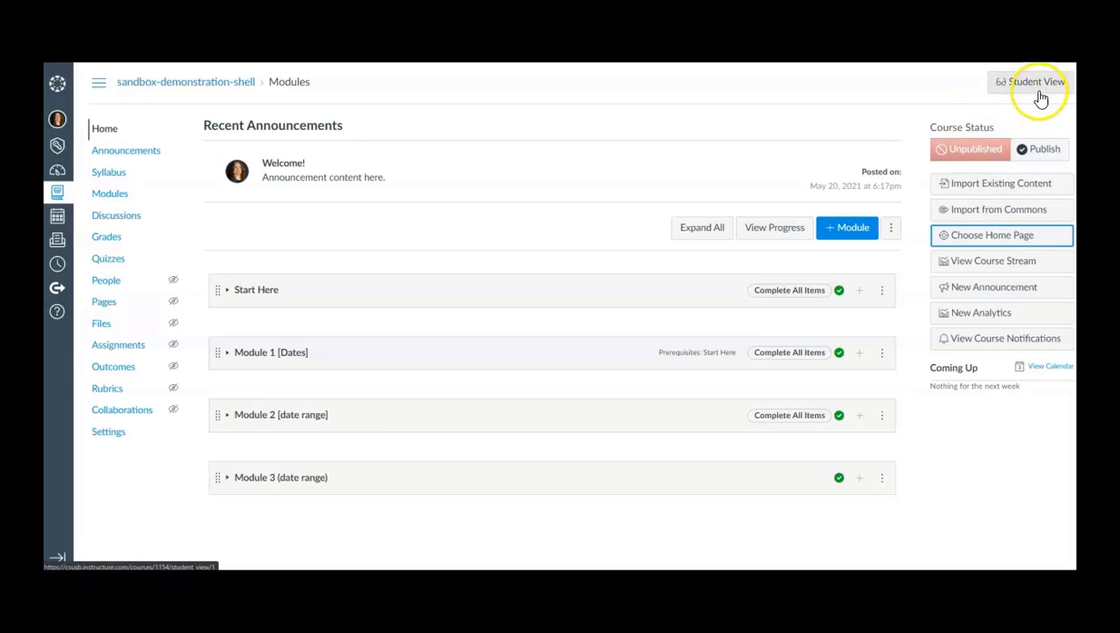
pyautogui.click(1012, 237)
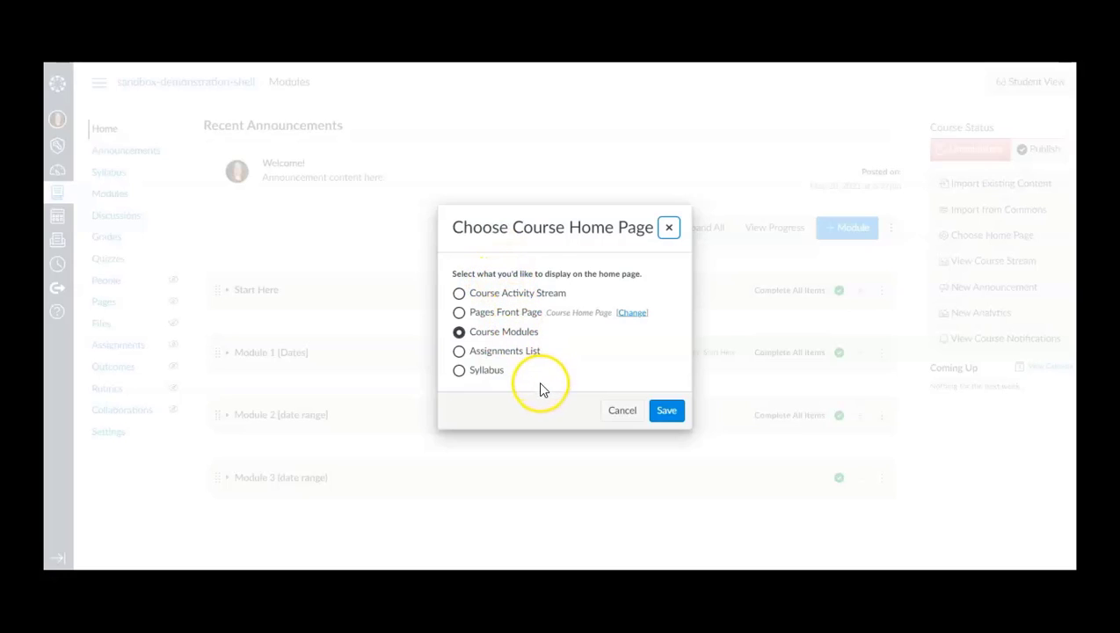
pyautogui.click(459, 313)
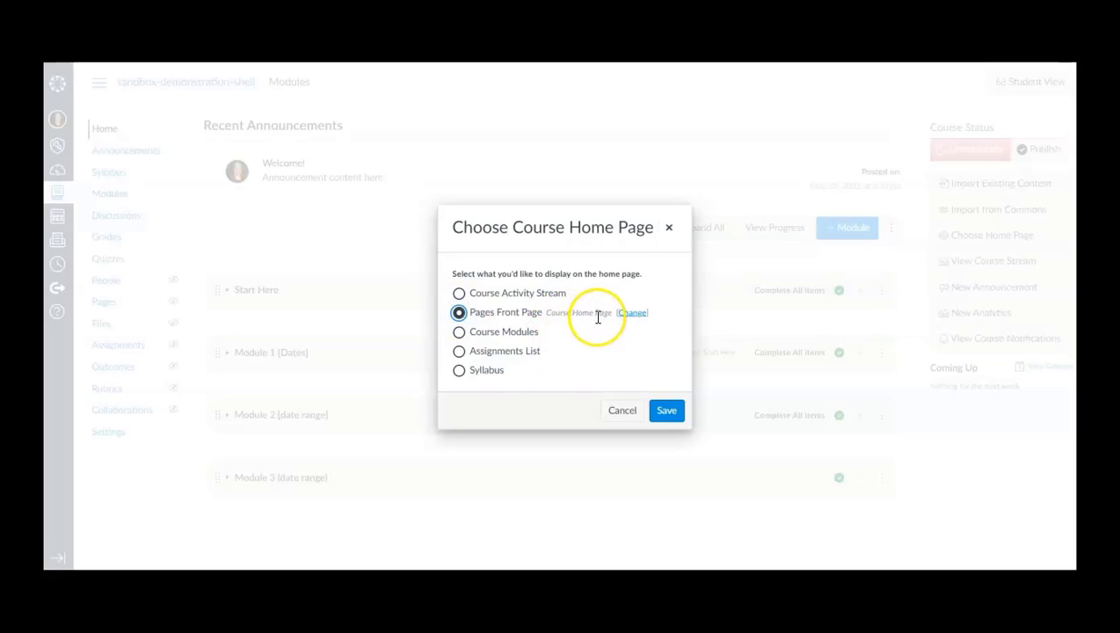
pyautogui.click(682, 415)
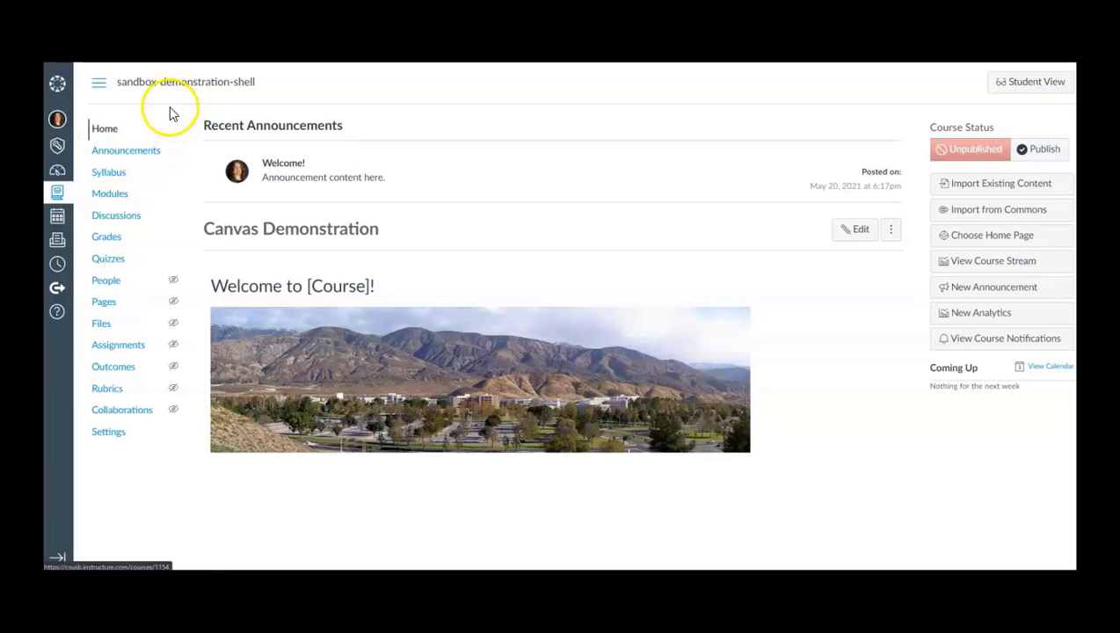
# Open the course syllabus description for editing and place the cursor after the ENG 327 SQ 2020 Syllabus.pdf link
pyautogui.click(117, 182)
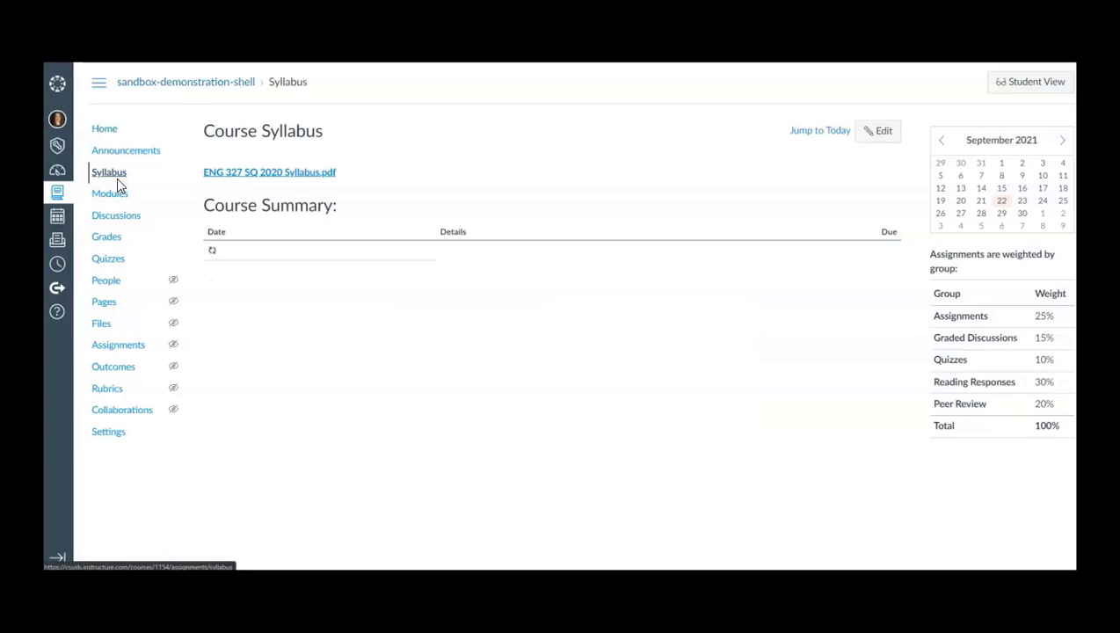
pyautogui.click(870, 138)
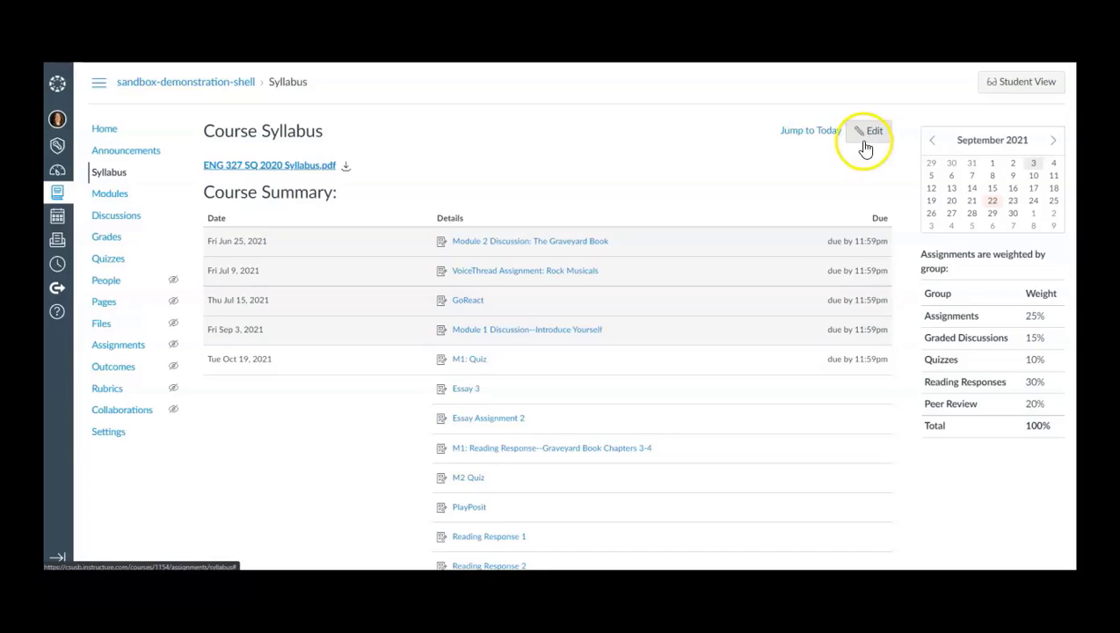
pyautogui.click(865, 141)
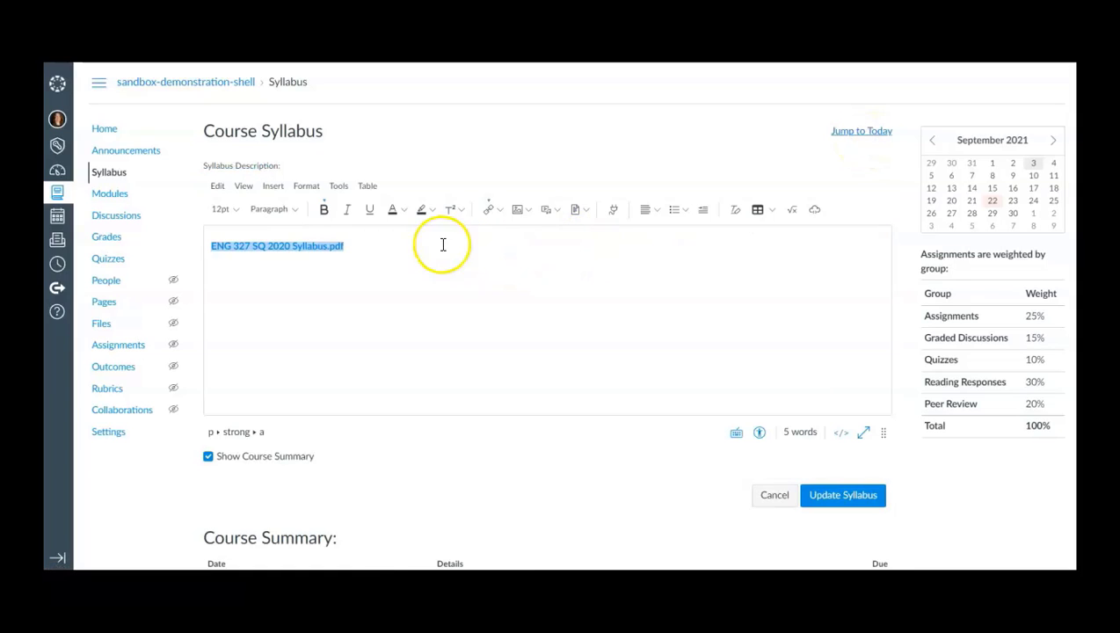
pyautogui.click(351, 248)
pyautogui.click(324, 288)
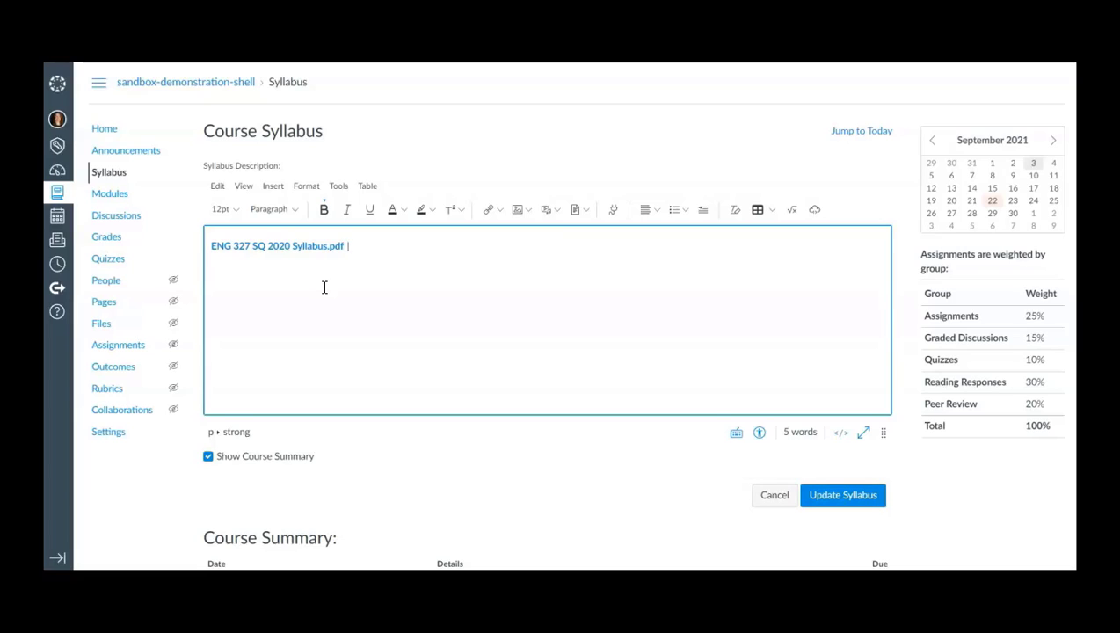
pyautogui.click(288, 333)
# Examine the Show Course Summary option and the dated assignments in the syllabus's Course Summary
pyautogui.scroll(-1, 288, 333)
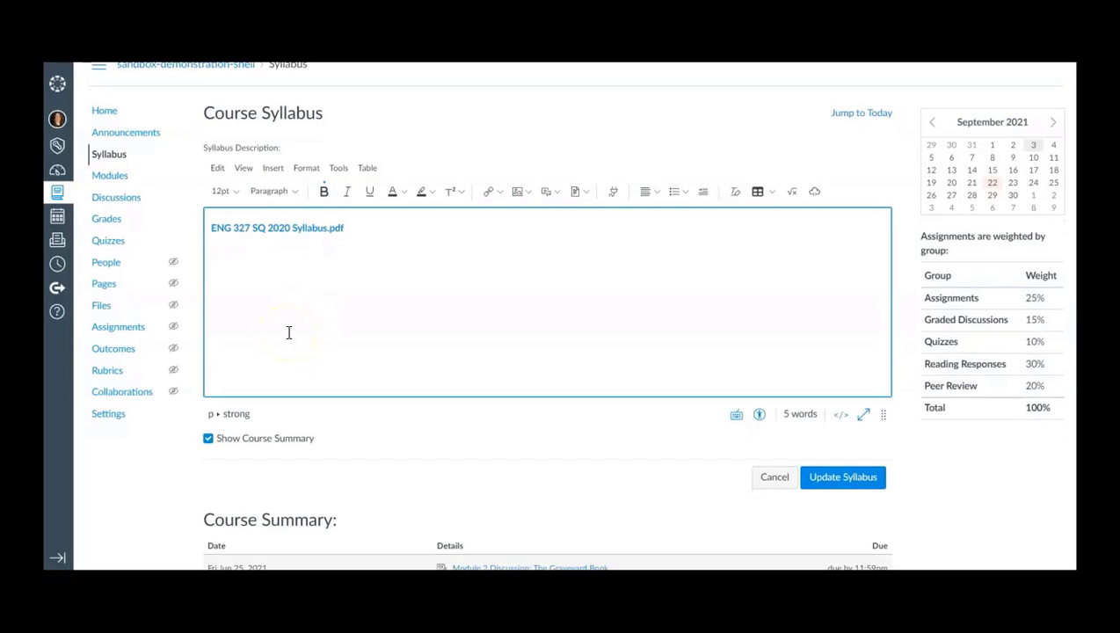
pyautogui.scroll(-2, 287, 335)
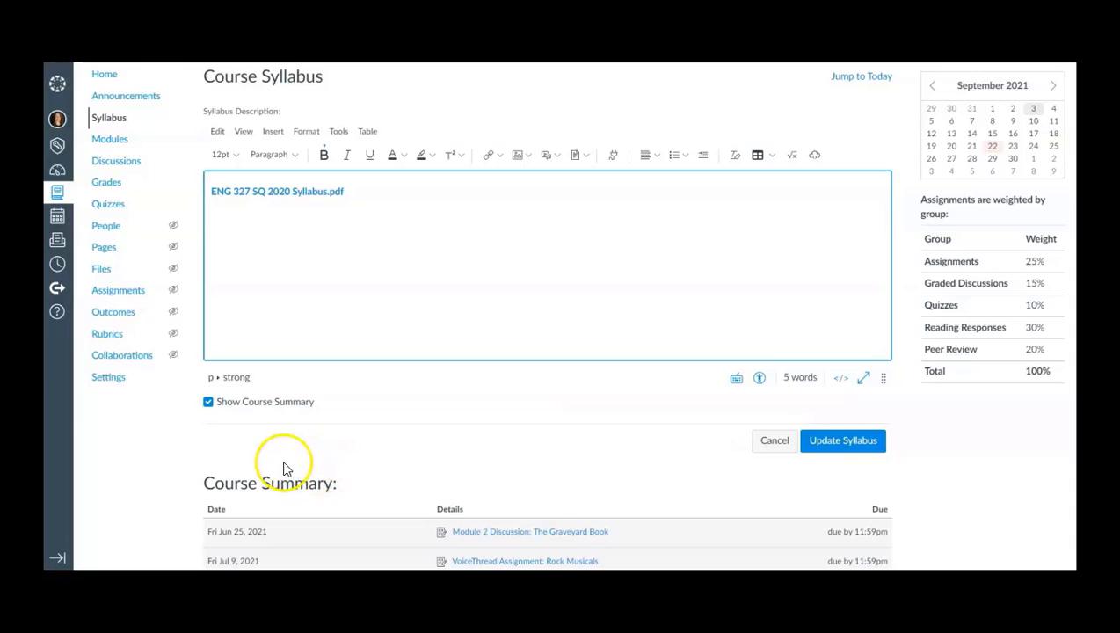
pyautogui.scroll(-1, 280, 465)
pyautogui.scroll(-1, 275, 463)
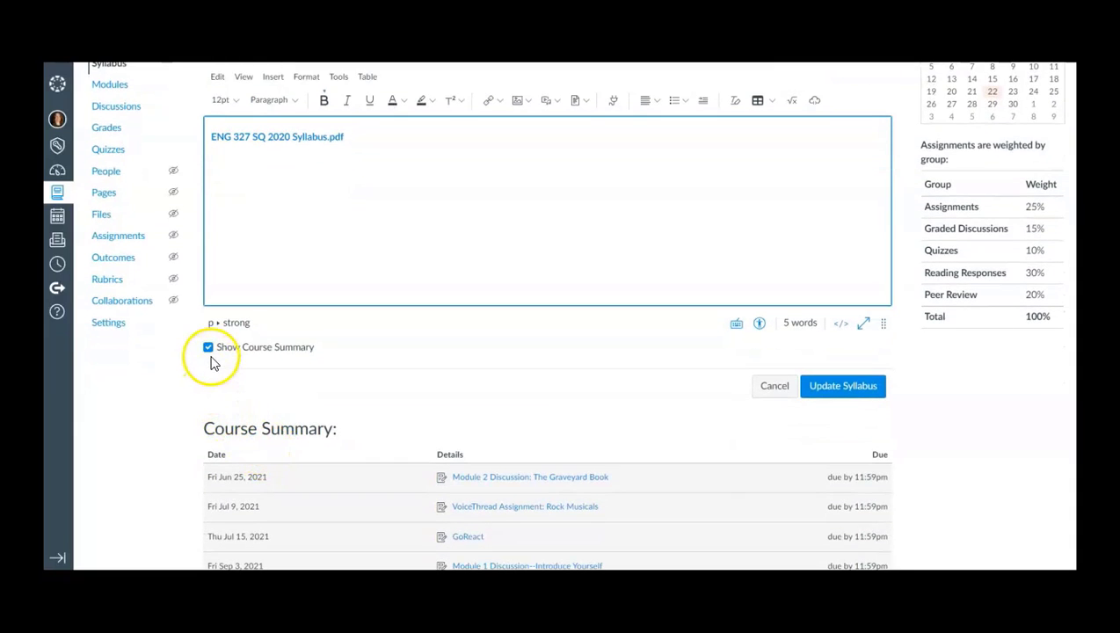
pyautogui.scroll(-3, 231, 370)
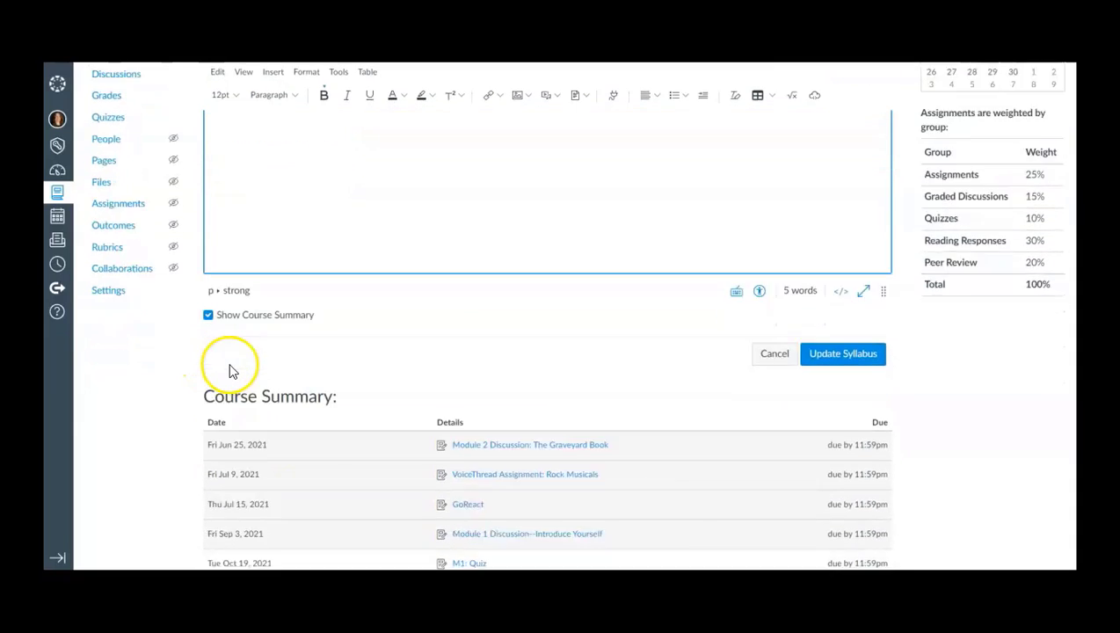
pyautogui.scroll(-3, 323, 488)
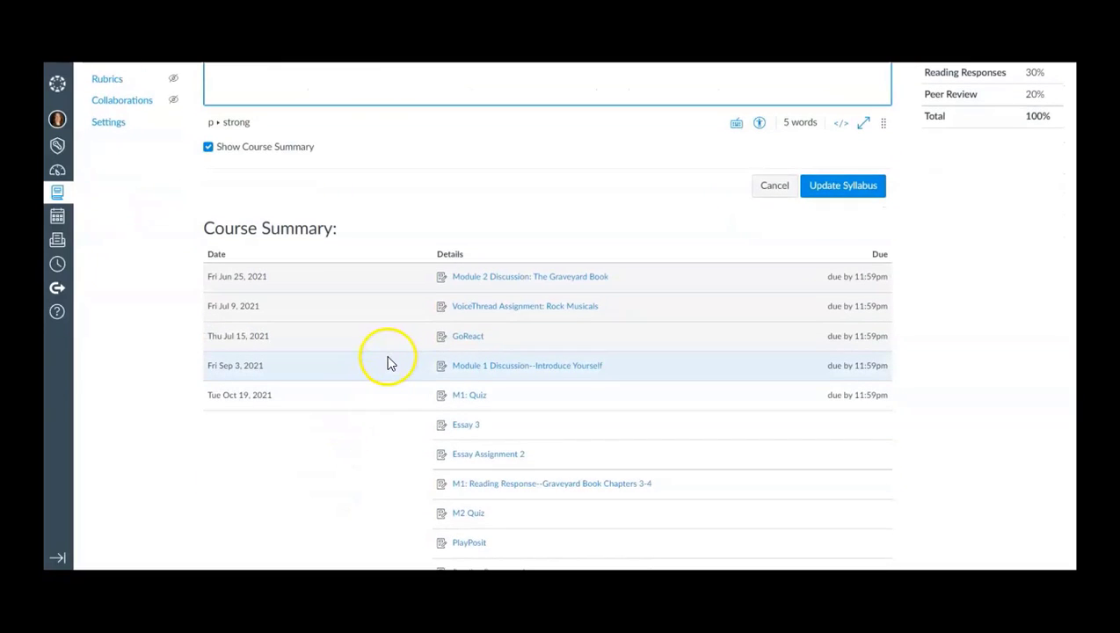
# Turn off Show Course Summary below the syllabus description and update the syllabus
pyautogui.scroll(-3, 475, 351)
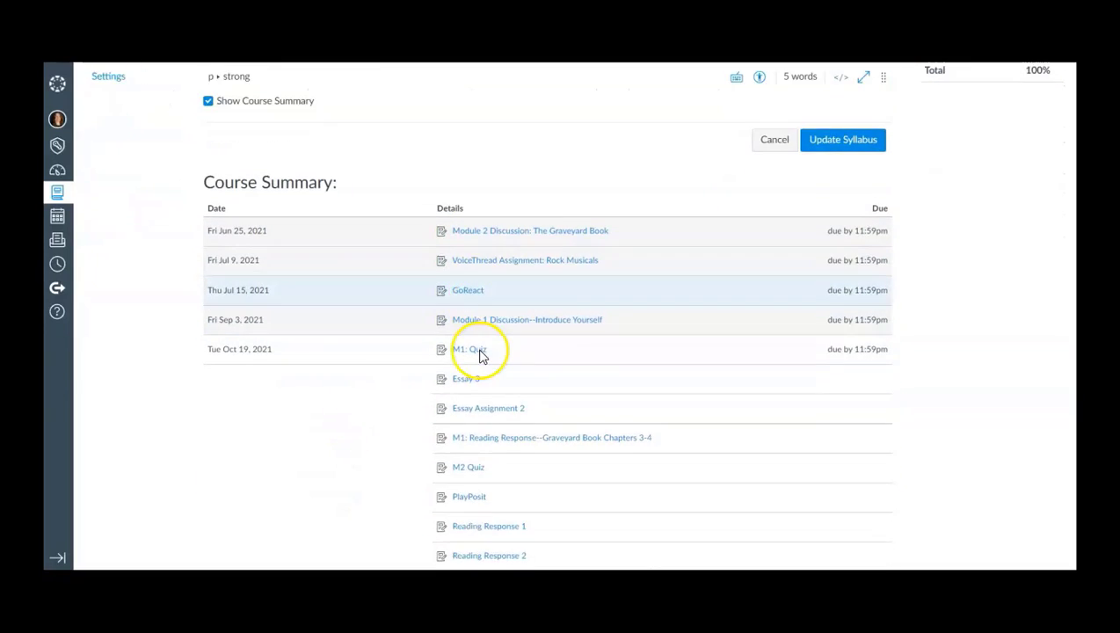
pyautogui.scroll(-1, 479, 390)
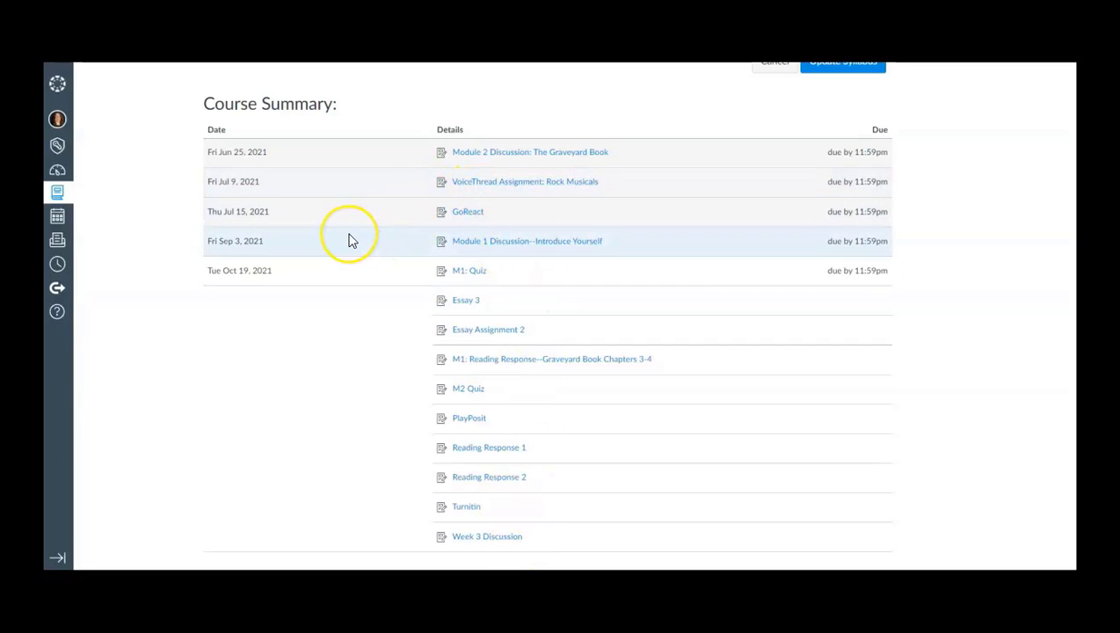
pyautogui.scroll(1, 350, 240)
pyautogui.scroll(2, 351, 242)
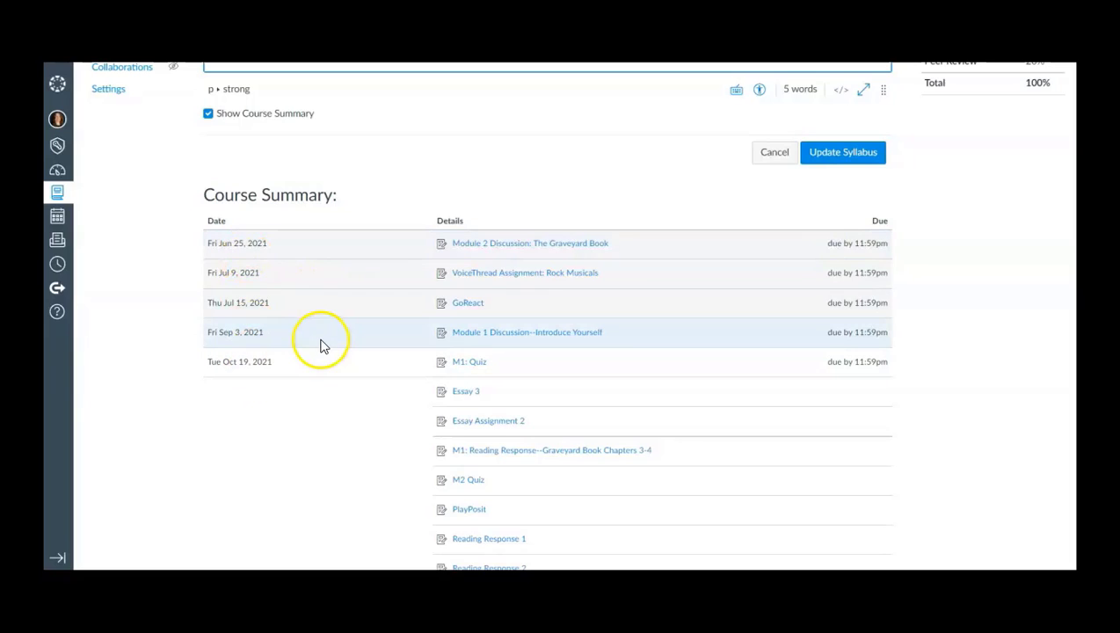
pyautogui.click(207, 114)
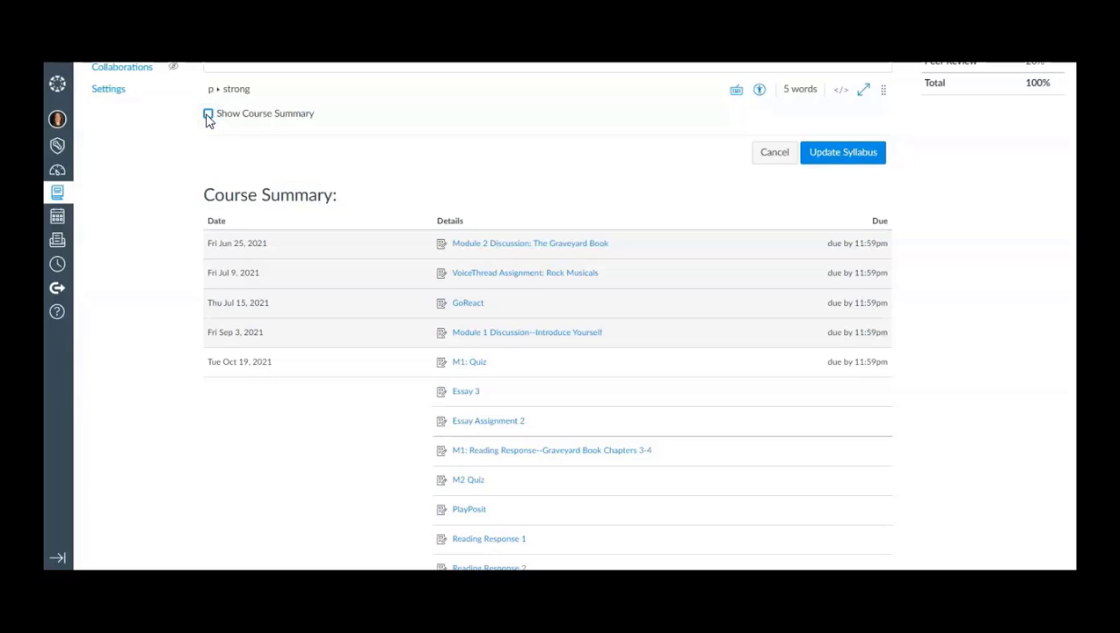
pyautogui.click(822, 149)
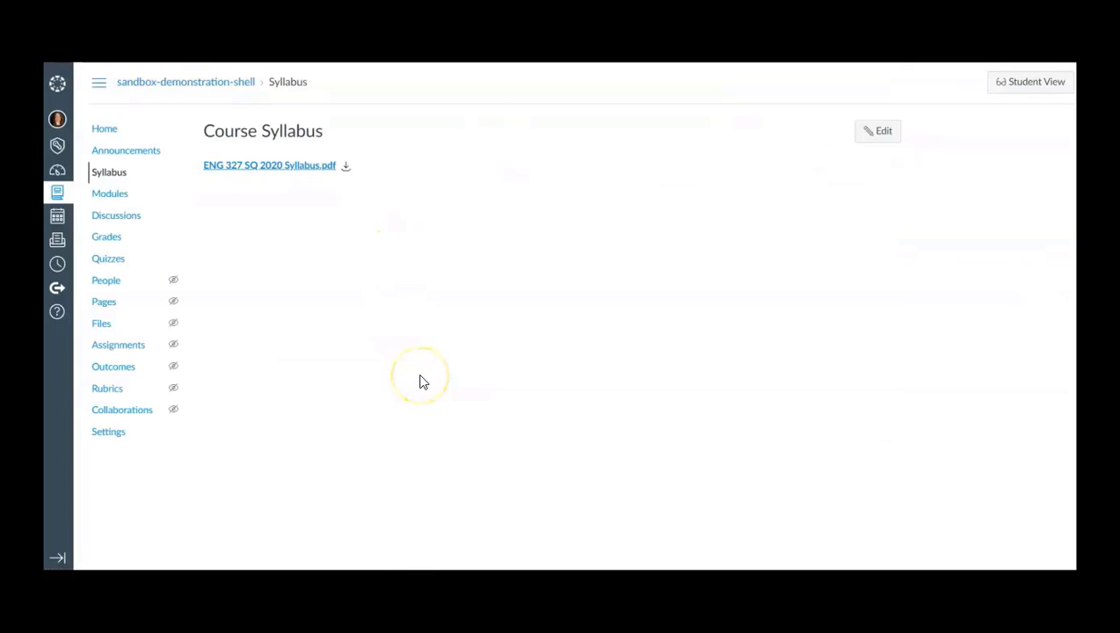
# Reopen the course syllabus for editing, turn Show Course Summary back on, and update the syllabus
pyautogui.click(866, 134)
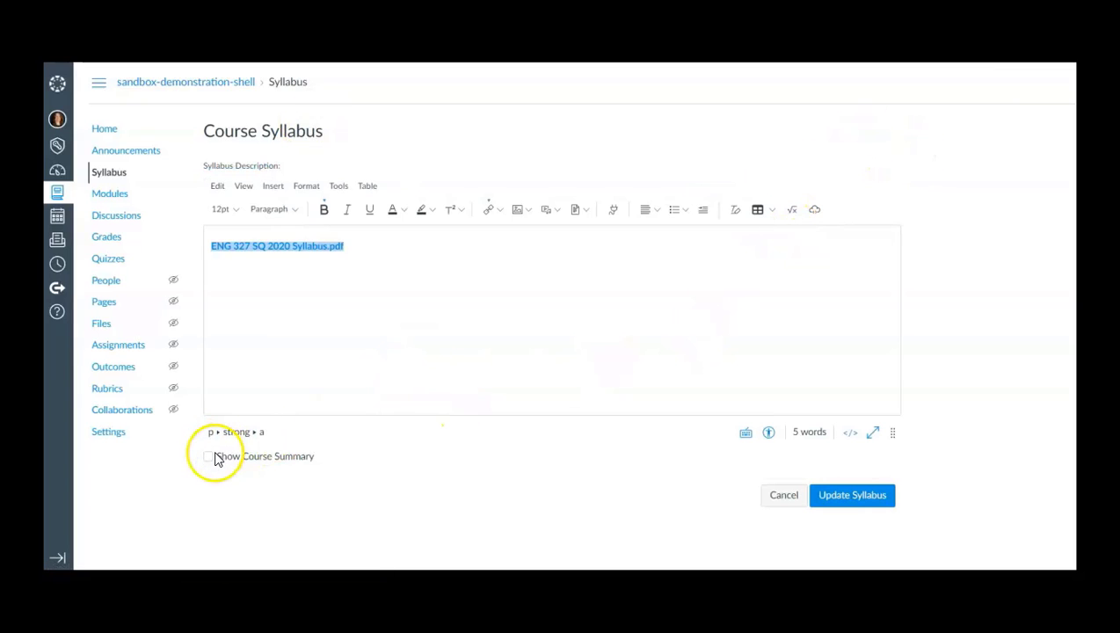
pyautogui.click(210, 457)
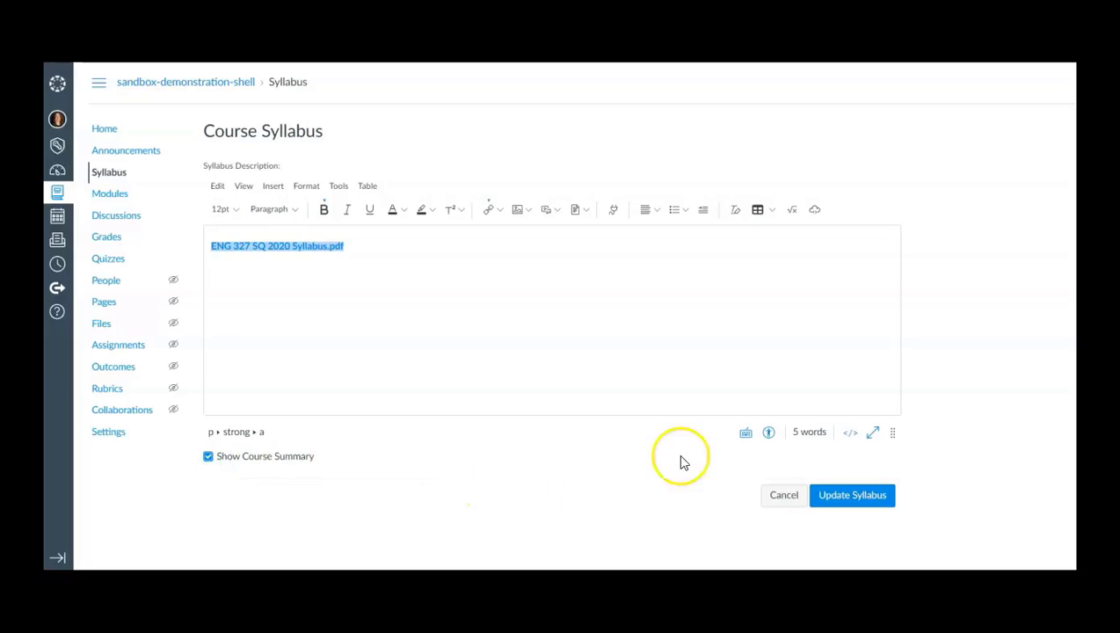
pyautogui.click(851, 494)
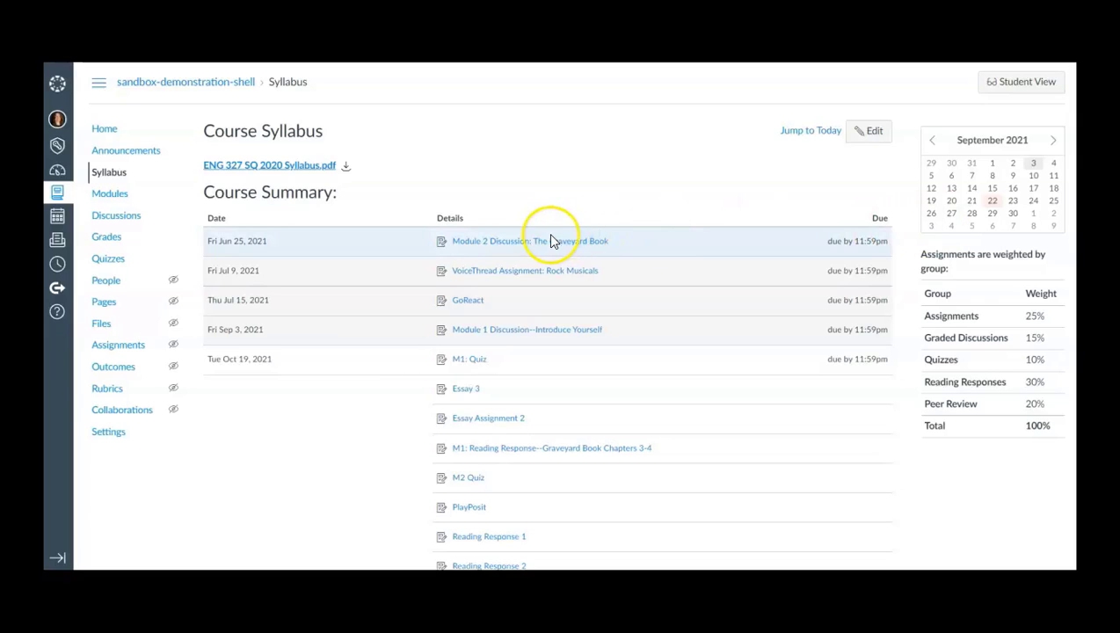
# Examine the syllabus and its course navigation in Student View, and leave Student View
pyautogui.click(1018, 88)
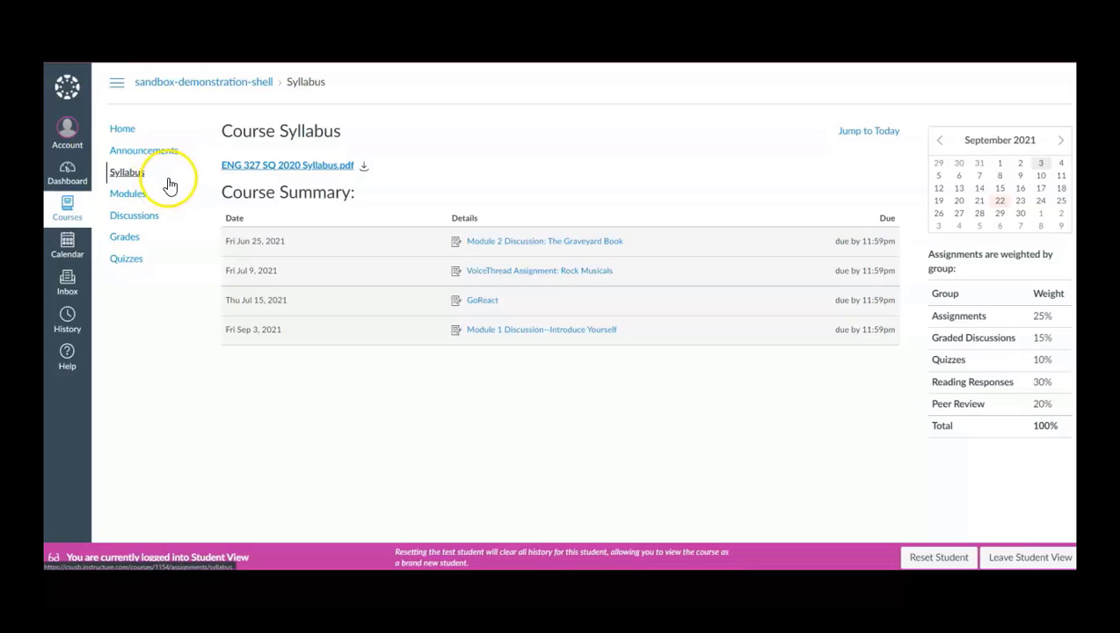
pyautogui.click(1002, 560)
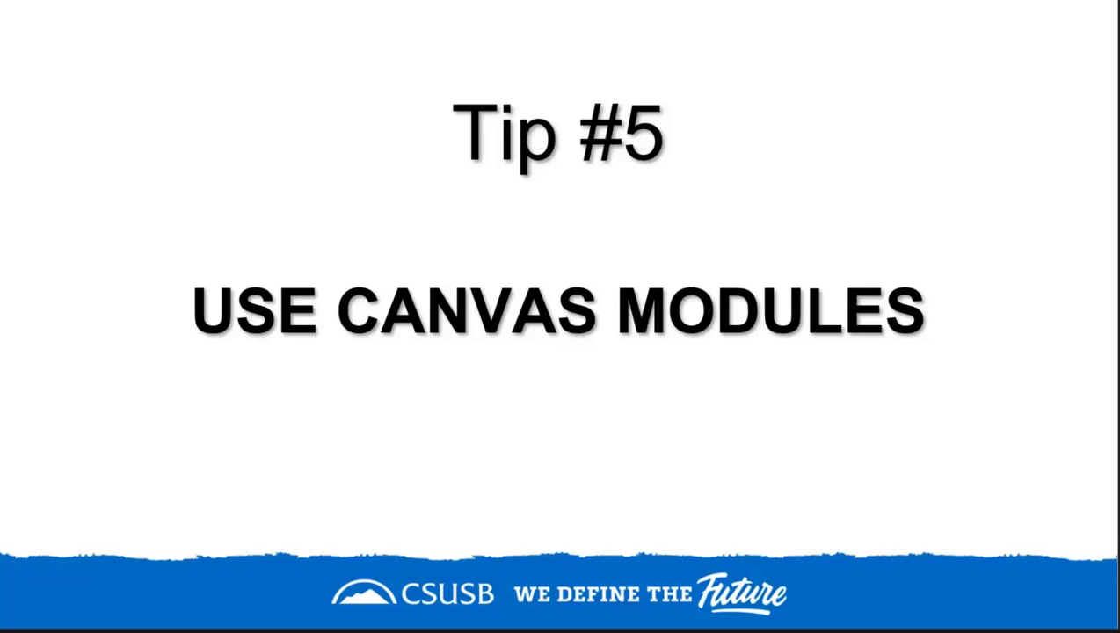
pyautogui.press('Right')
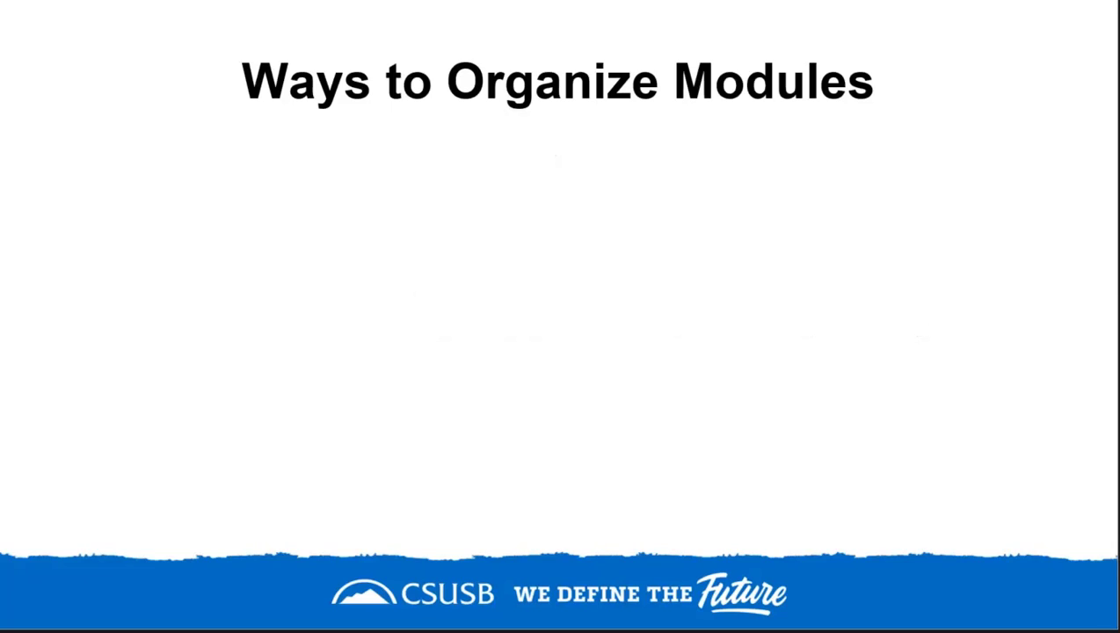